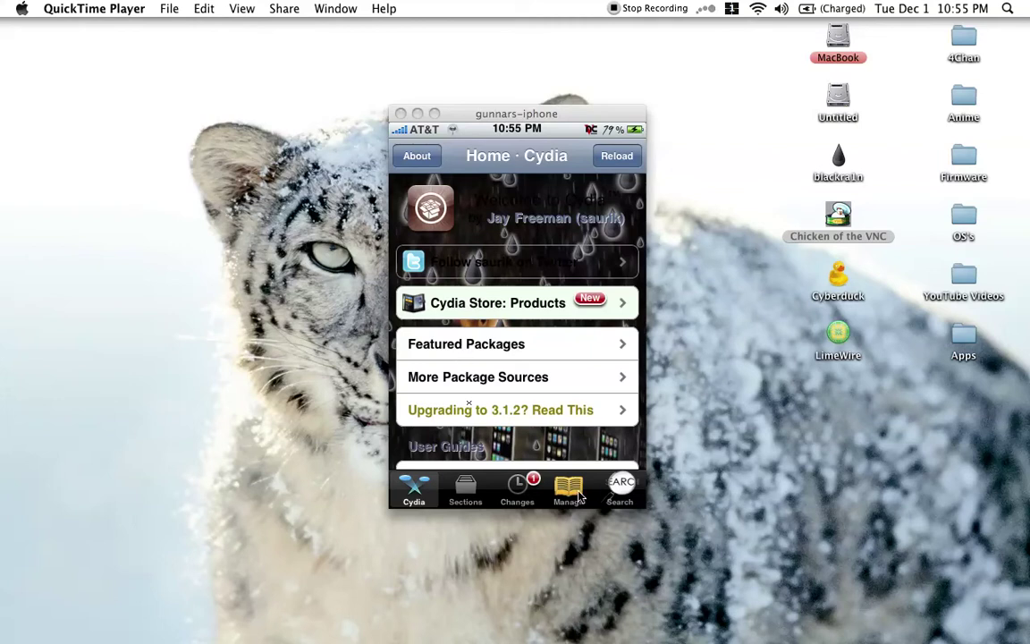
# Go to Cydia's Manage > Sources, enter edit mode, and bring up the add-source URL prompt.
pyautogui.click(609, 475)
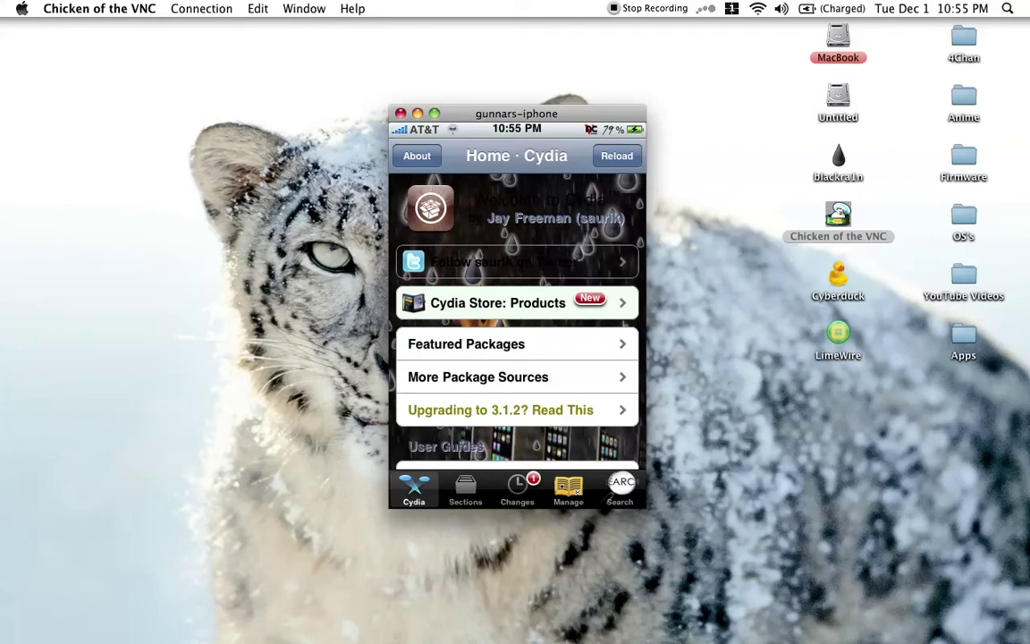
pyautogui.click(568, 490)
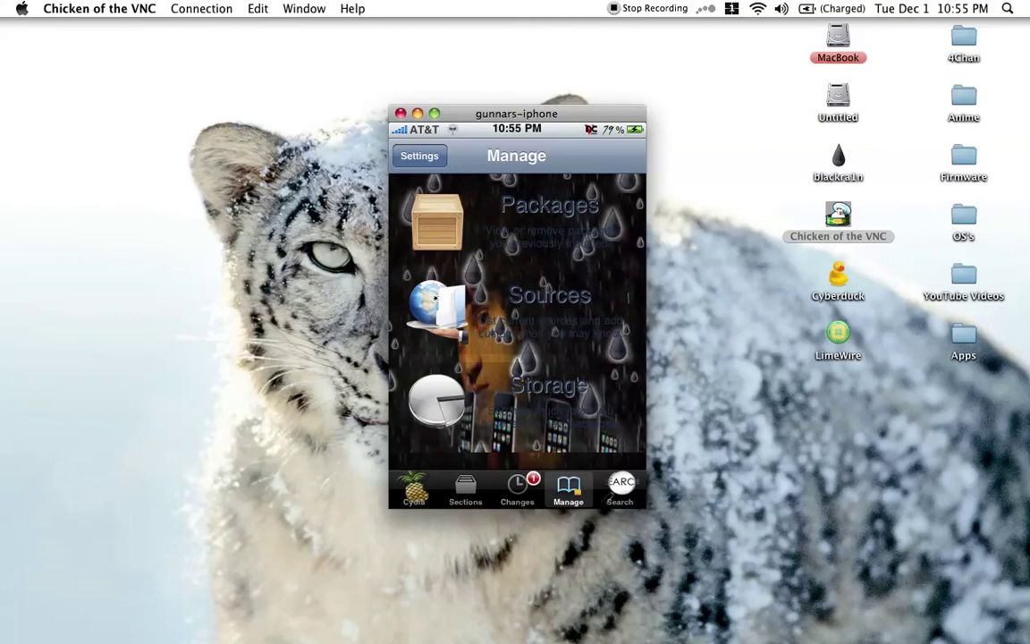
pyautogui.click(436, 297)
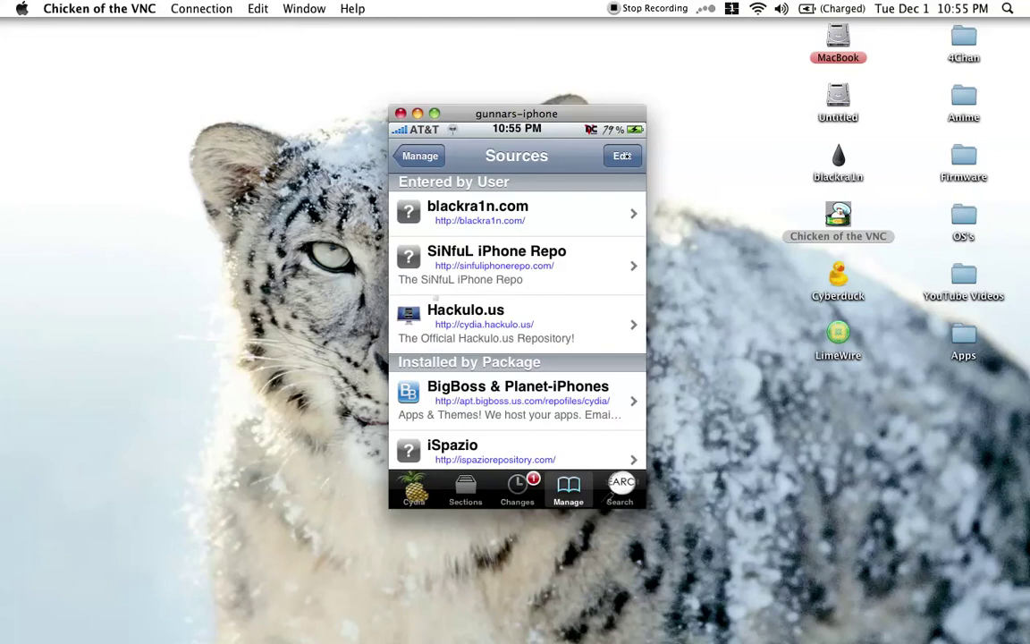
pyautogui.click(627, 156)
pyautogui.click(420, 156)
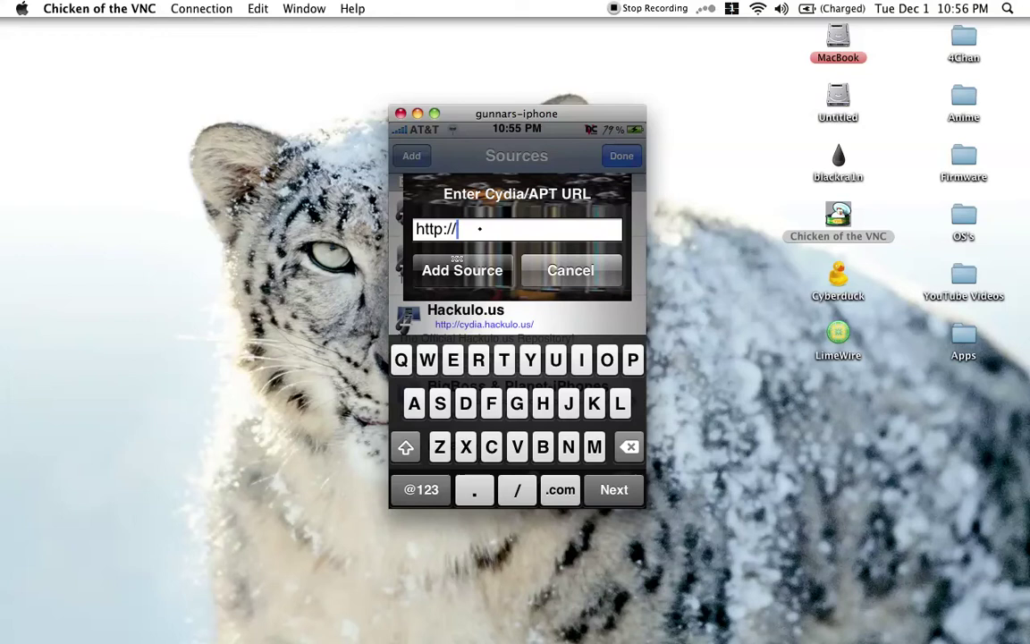
# Cancel the empty Cydia/APT URL prompt without adding a source.
pyautogui.click(480, 229)
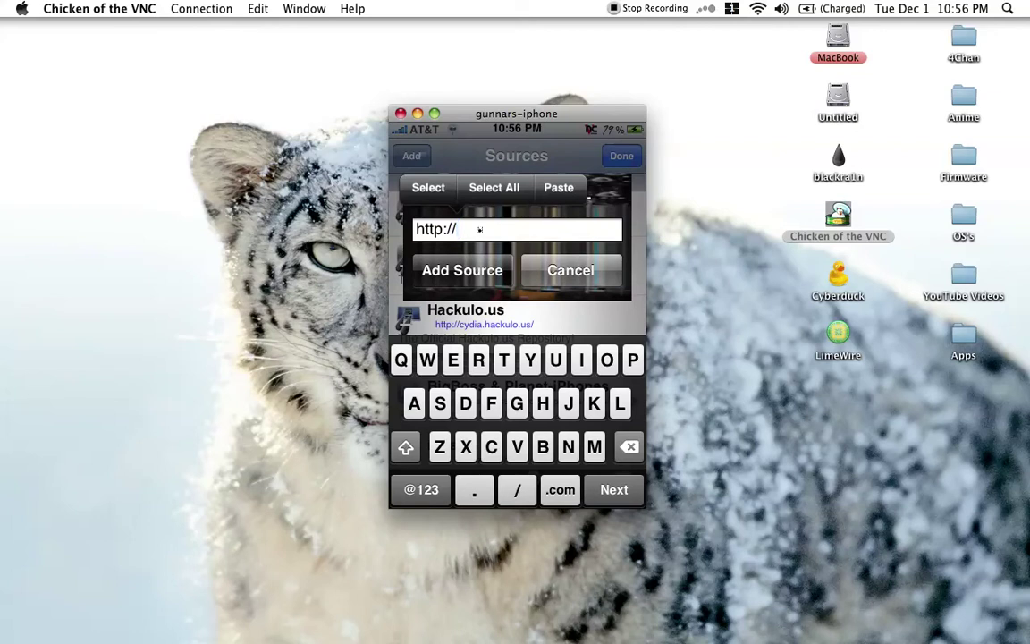
pyautogui.click(545, 273)
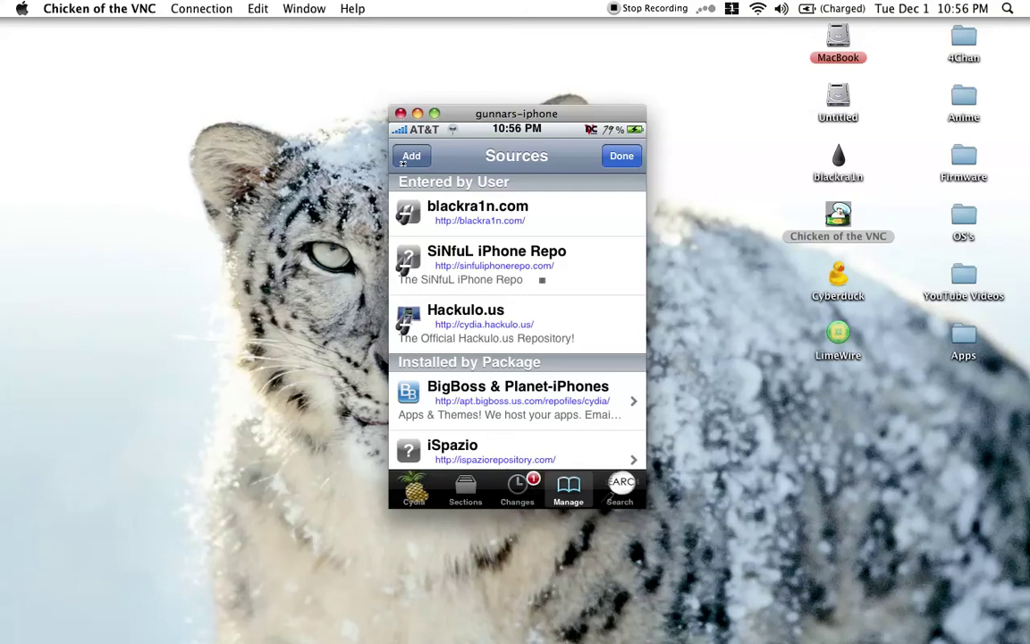
pyautogui.click(402, 159)
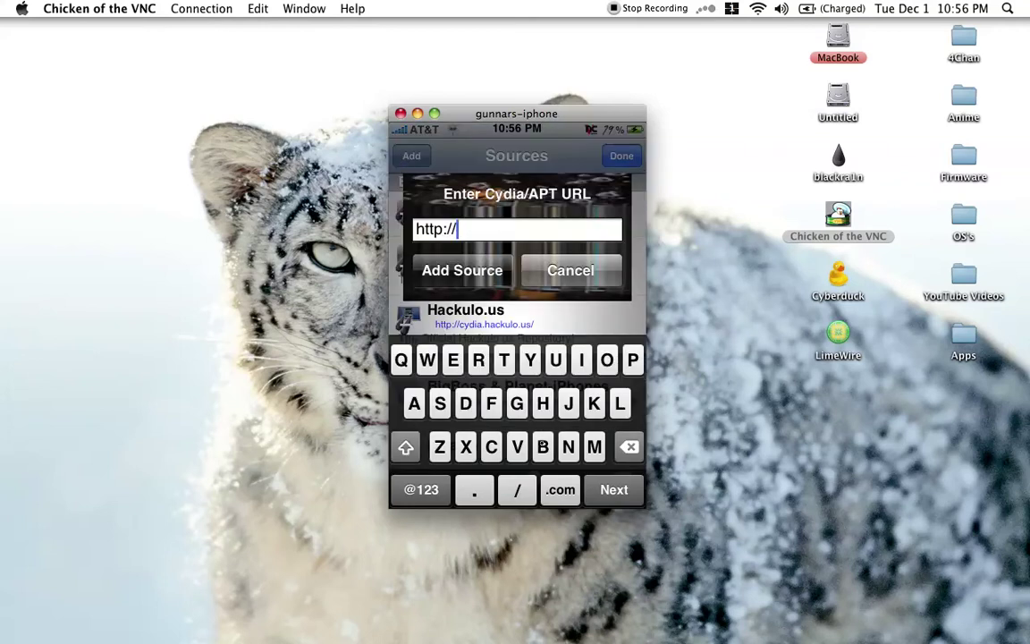
pyautogui.click(542, 444)
pyautogui.click(414, 404)
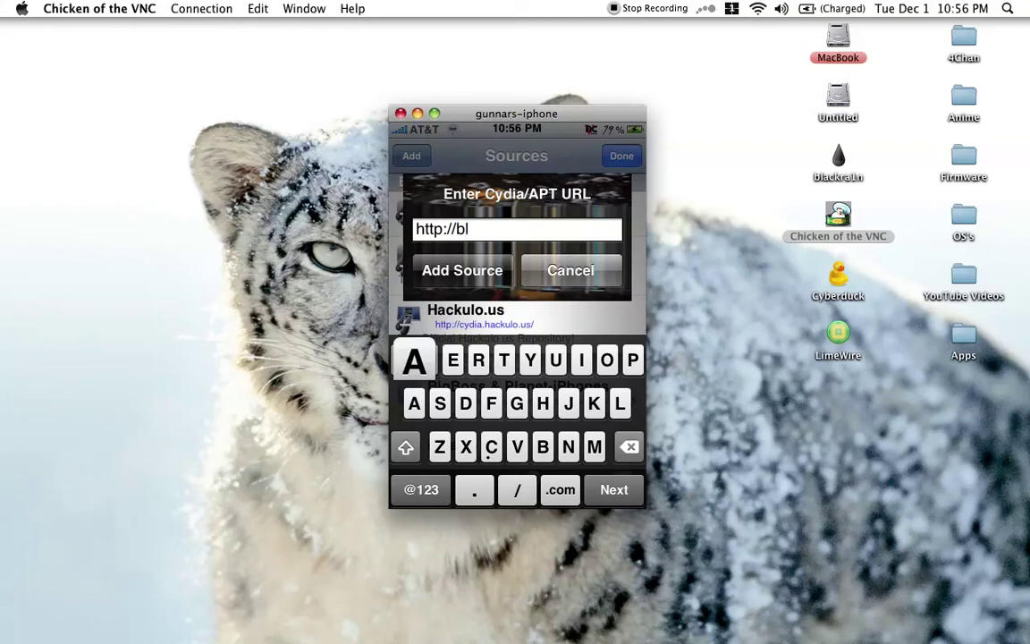
pyautogui.click(493, 446)
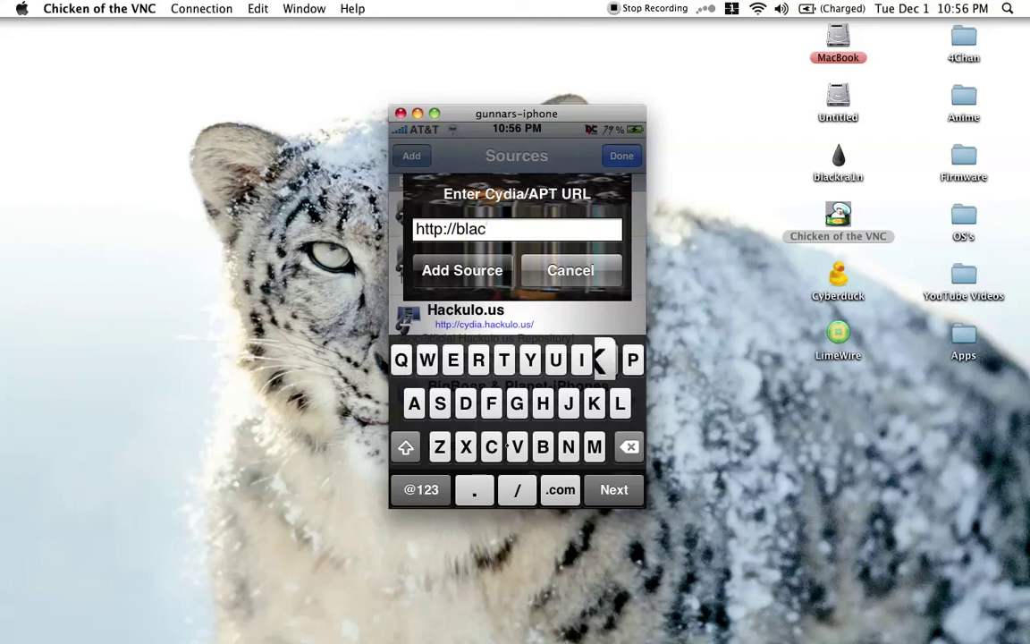
pyautogui.click(593, 403)
pyautogui.click(421, 490)
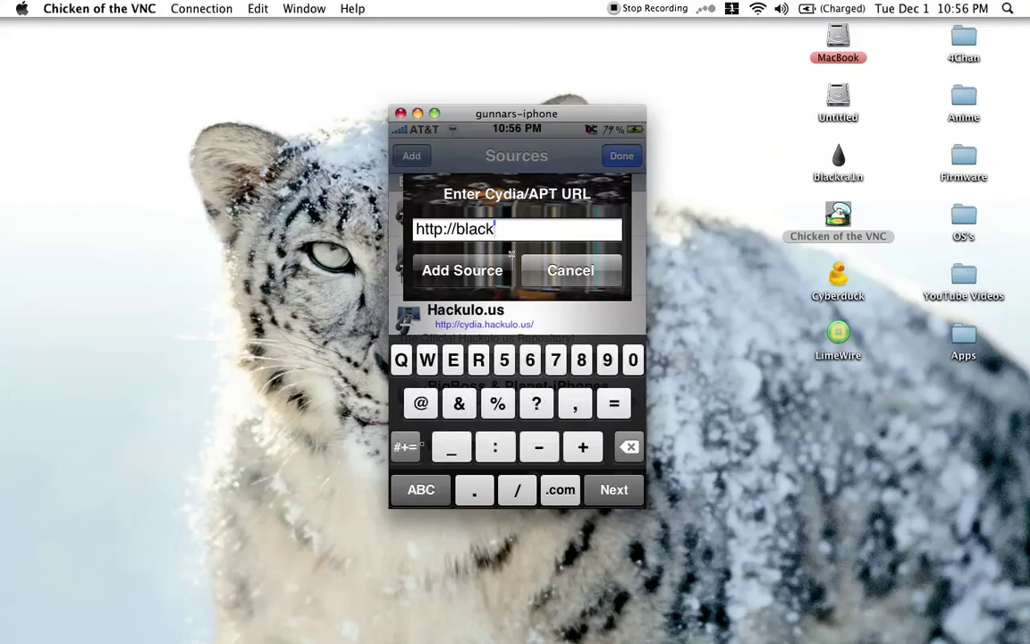
pyautogui.click(420, 490)
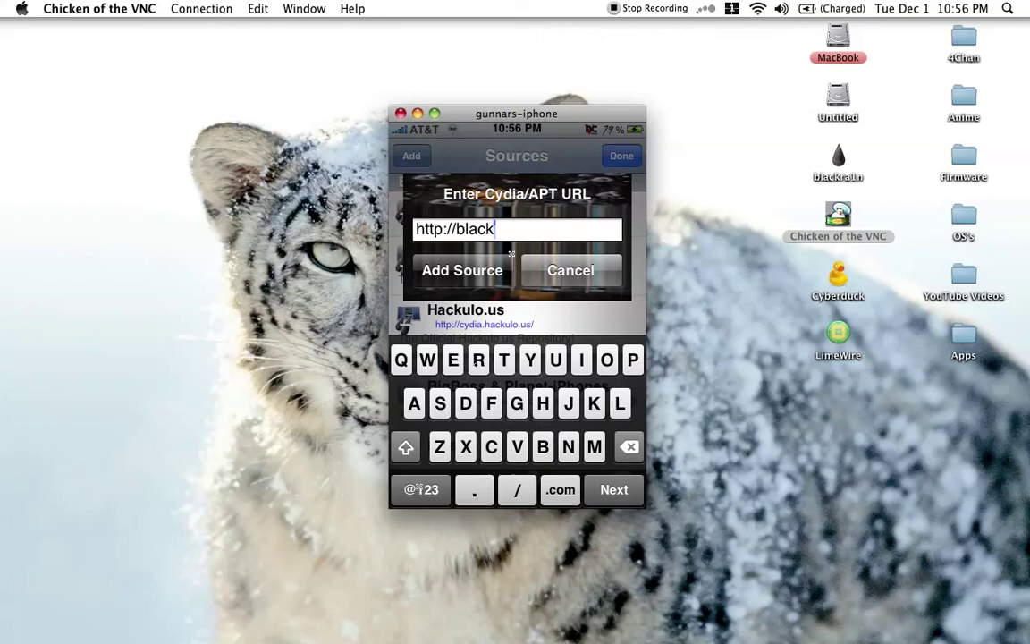
pyautogui.write('r')
pyautogui.write('a')
pyautogui.click(433, 491)
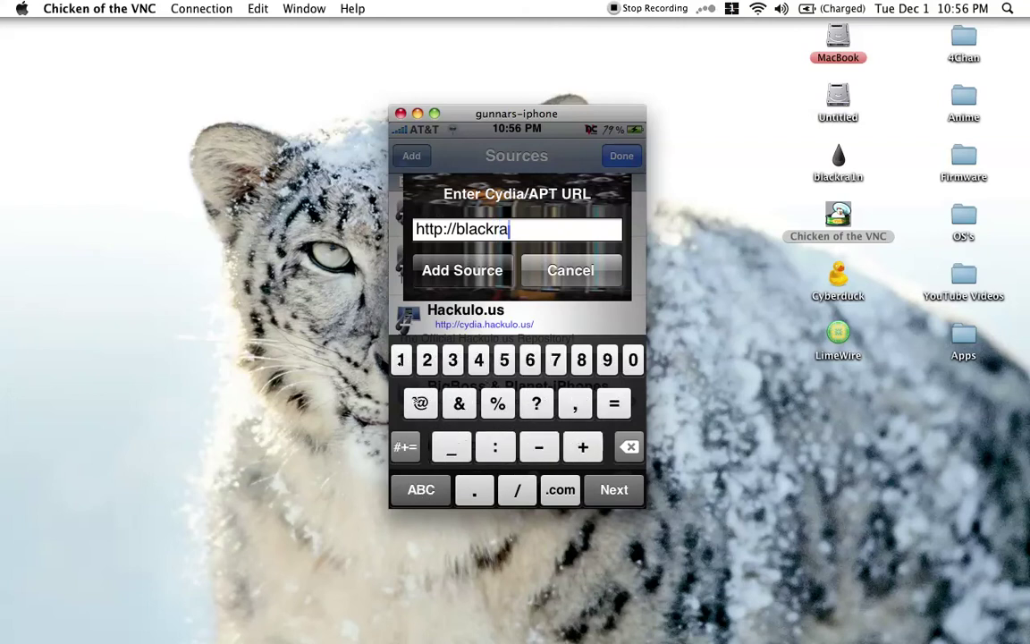
pyautogui.write('1')
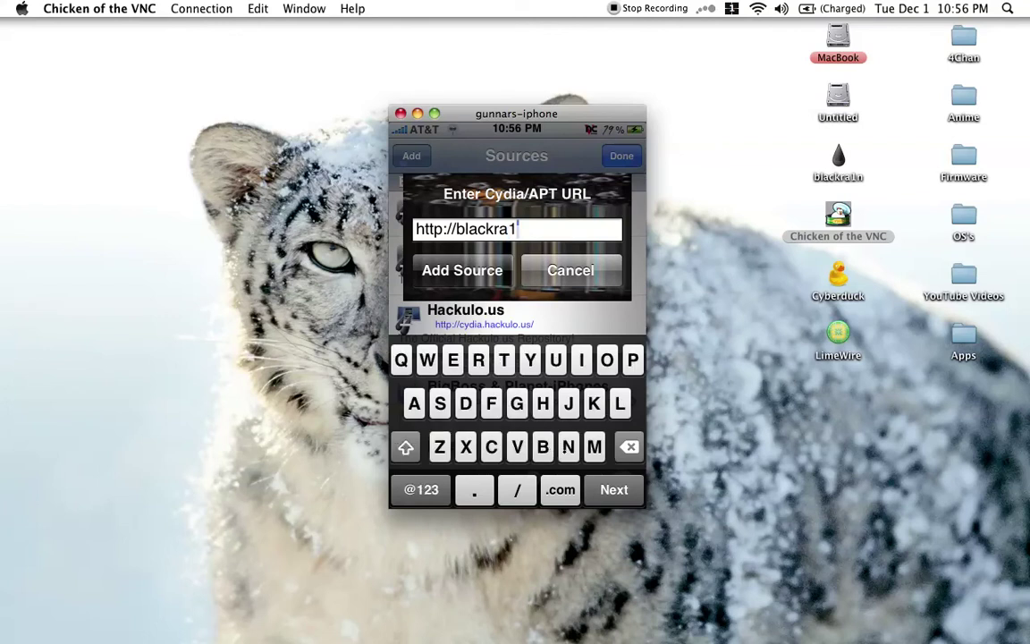
pyautogui.write('n')
pyautogui.write('.com')
# Add the blackra1n.com source, finish editing, and open its package list showing blacksn0w.
pyautogui.press('Return')
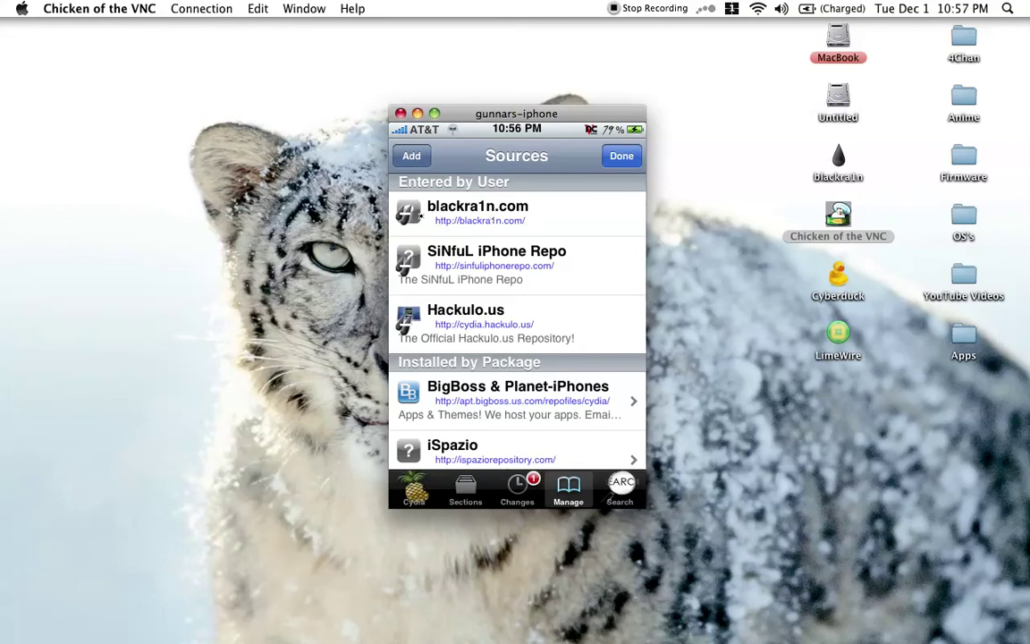
pyautogui.moveTo(563, 205); pyautogui.dragTo(380, 197)
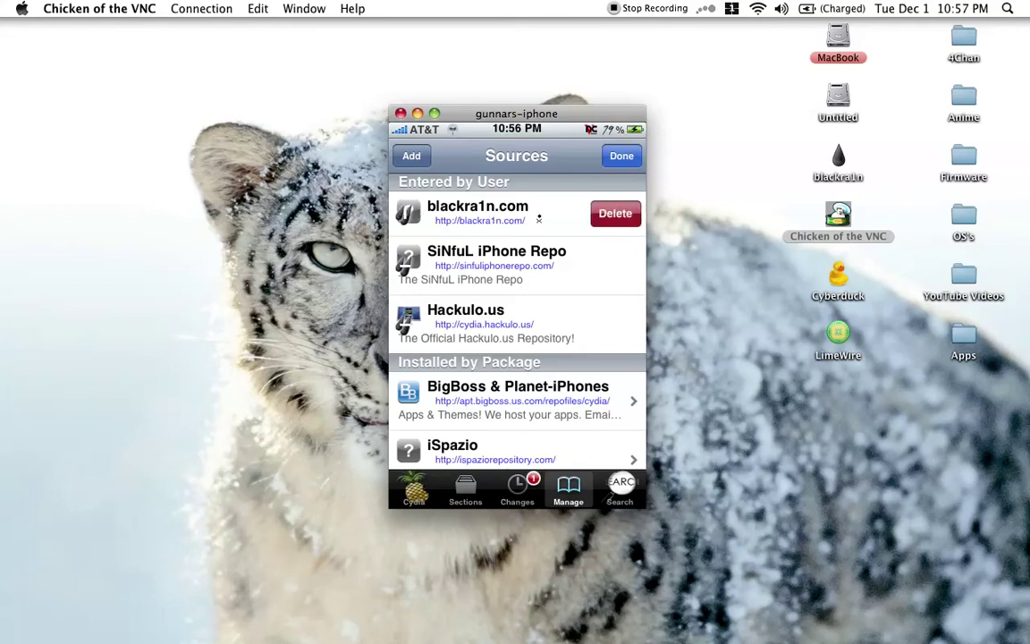
pyautogui.click(611, 157)
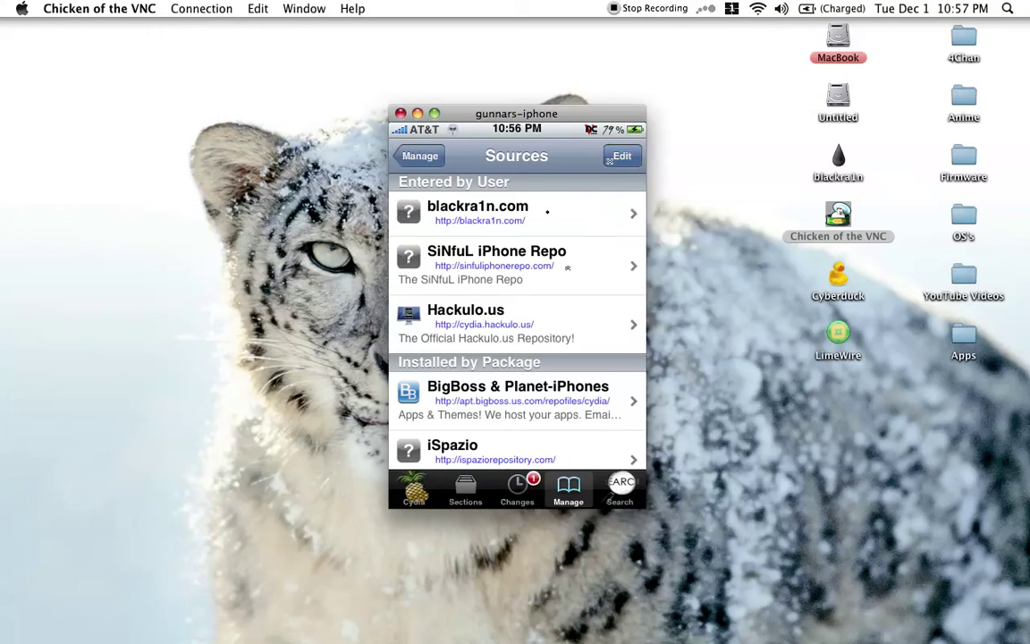
pyautogui.click(542, 213)
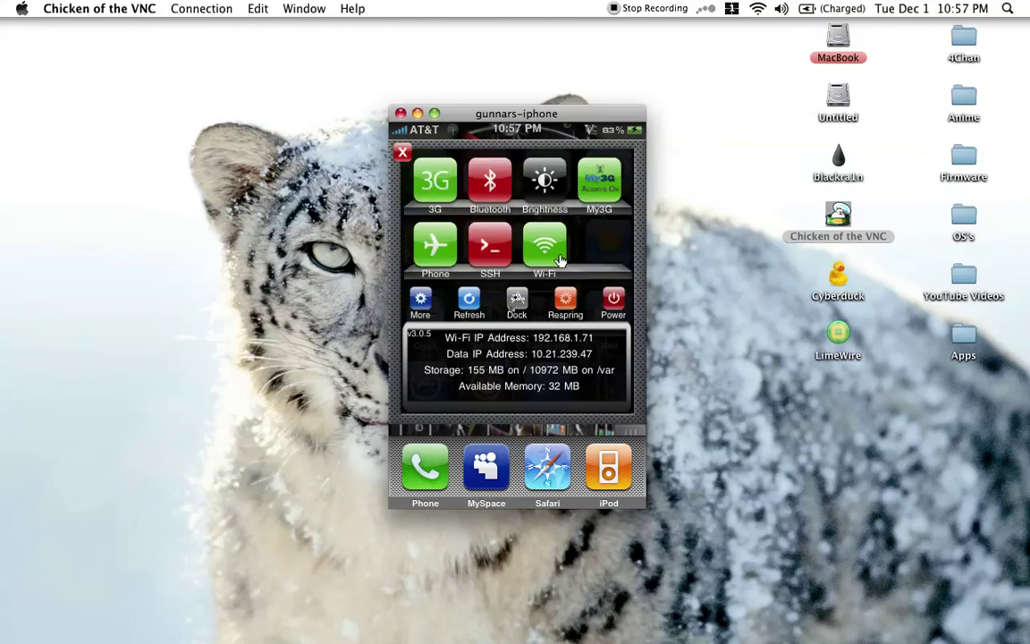
# Show SBSettings' More panel of app shortcuts, including the terminal.
pyautogui.click(559, 259)
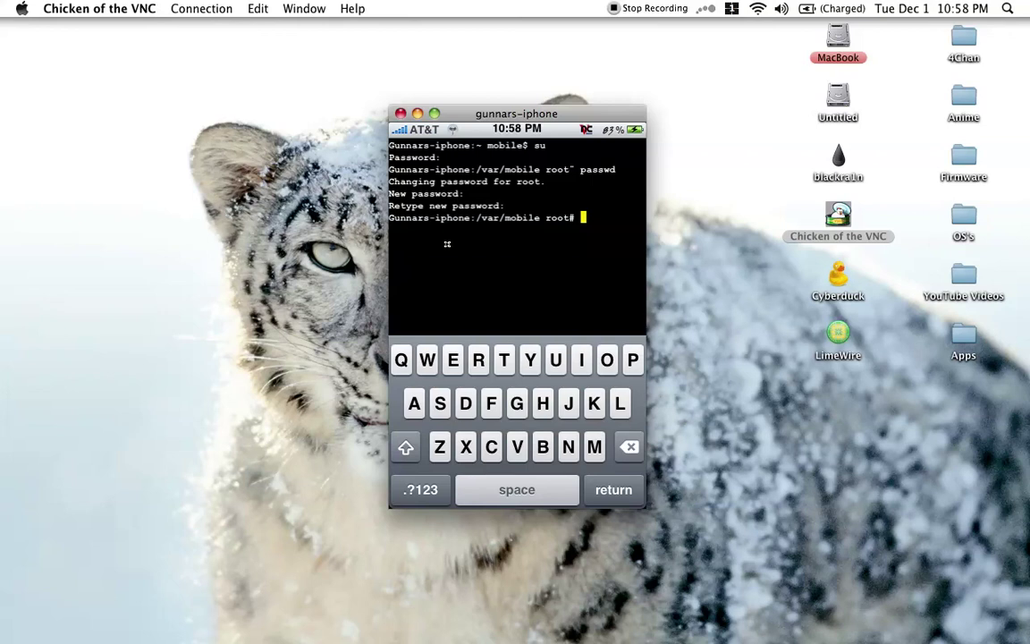
# Exit the terminal back to the iPhone home screen.
pyautogui.rightClick(447, 243)
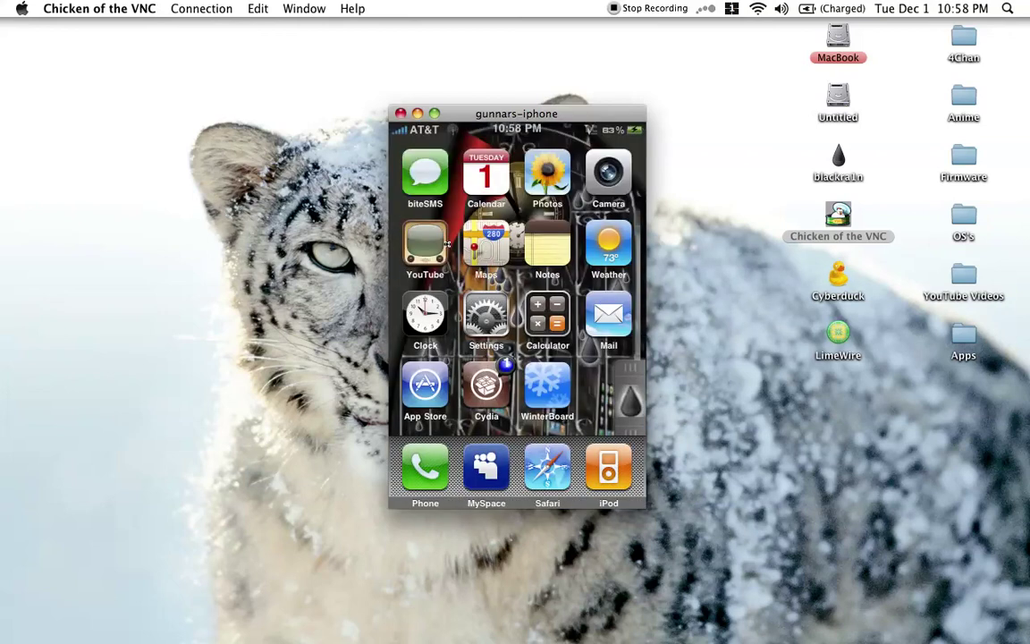